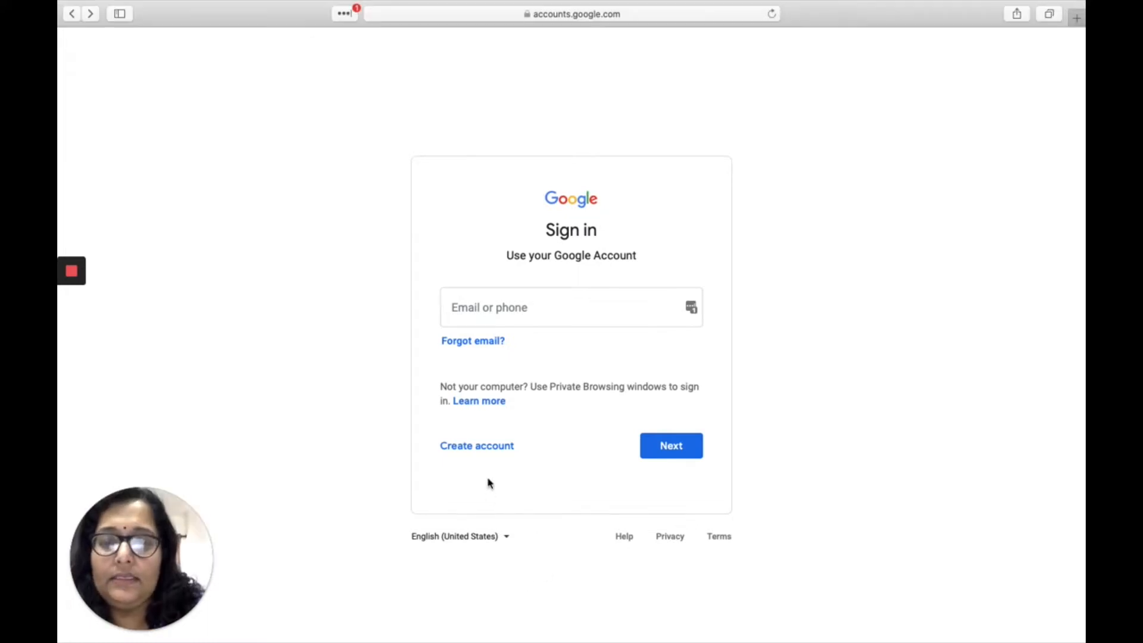
Start a personal account and enter the first name, last name and username ansugcc20
click(492, 452)
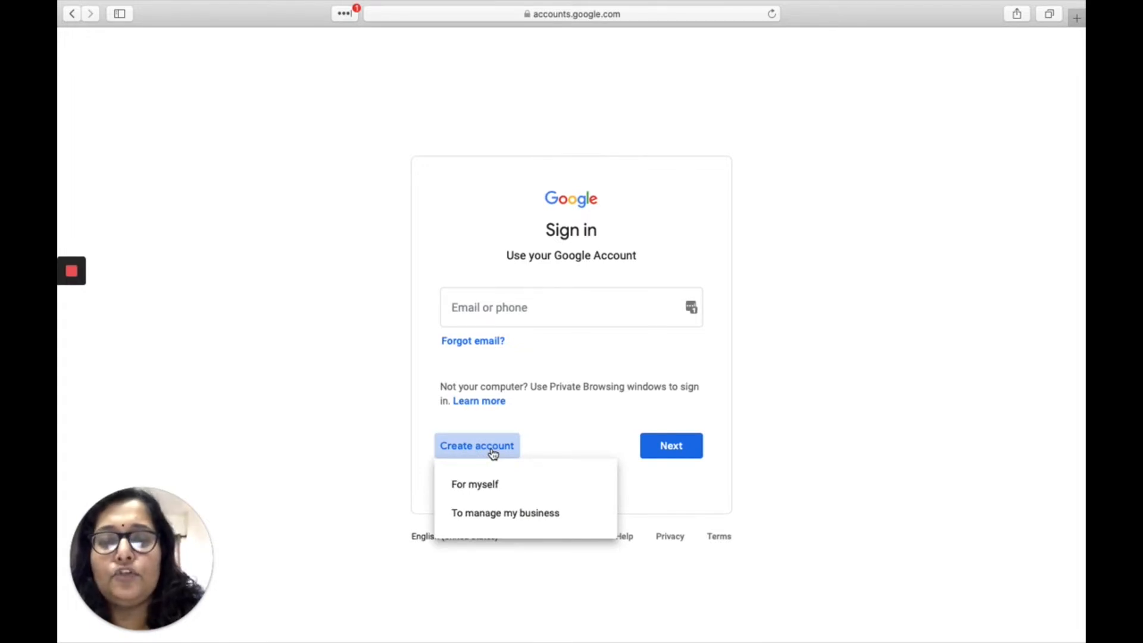
click(483, 491)
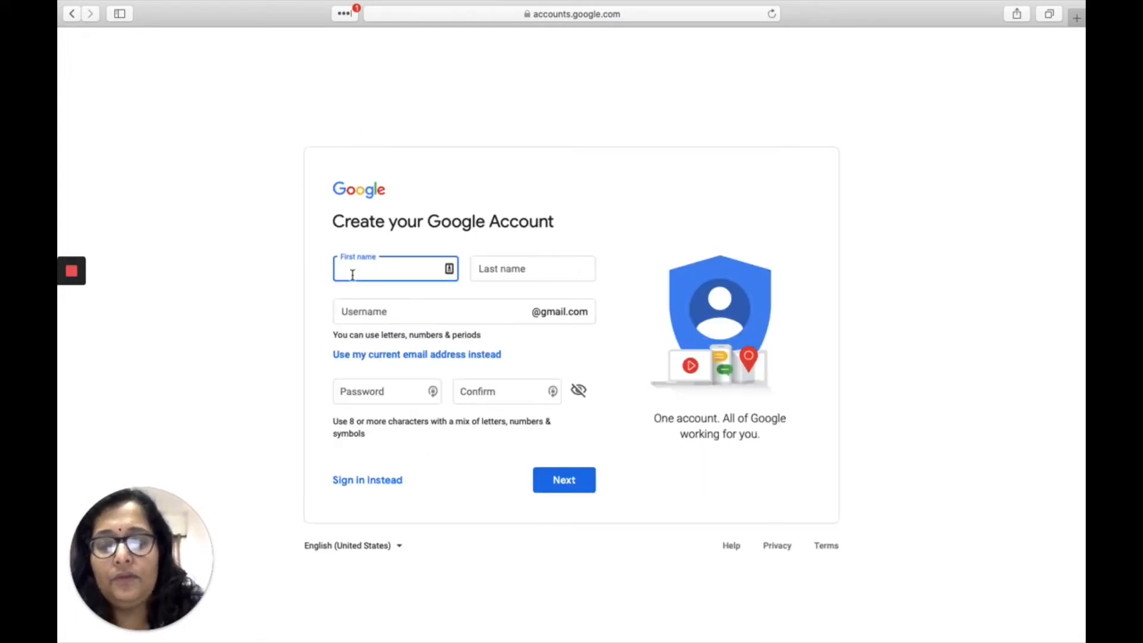
text(Ans)
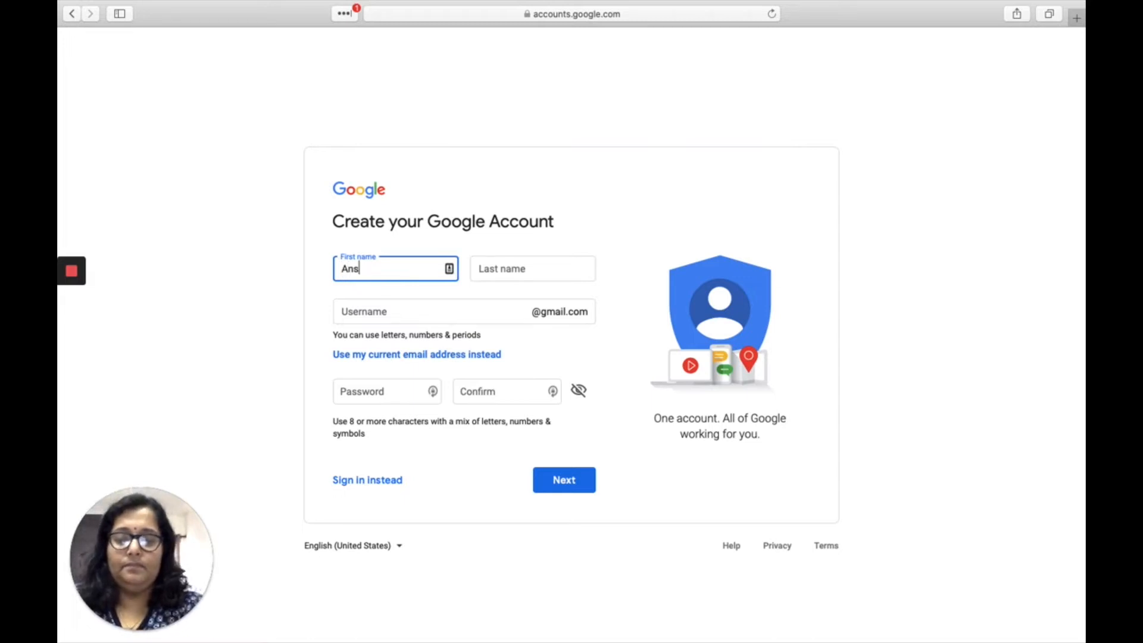
text(u)
click(503, 266)
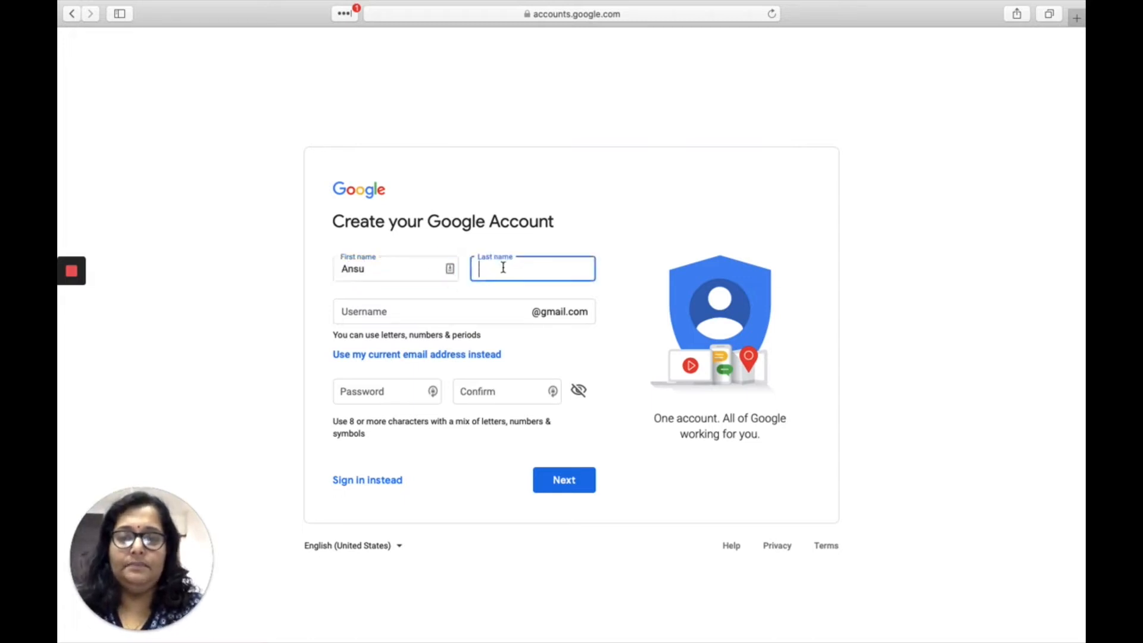
text(Kos)
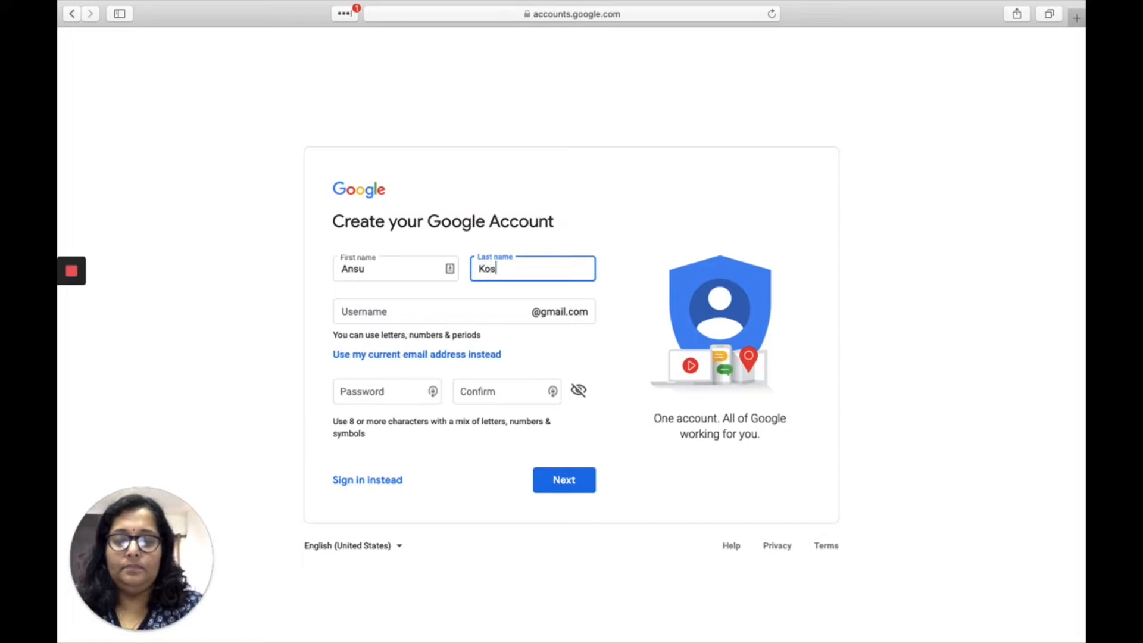
text(hy)
click(362, 315)
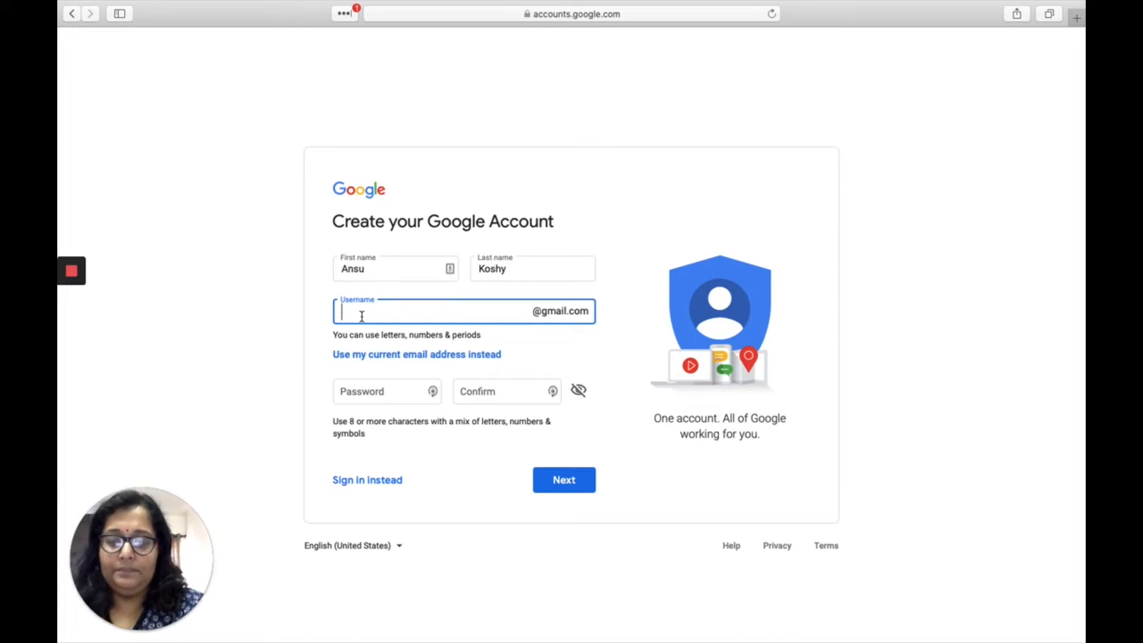
text(A)
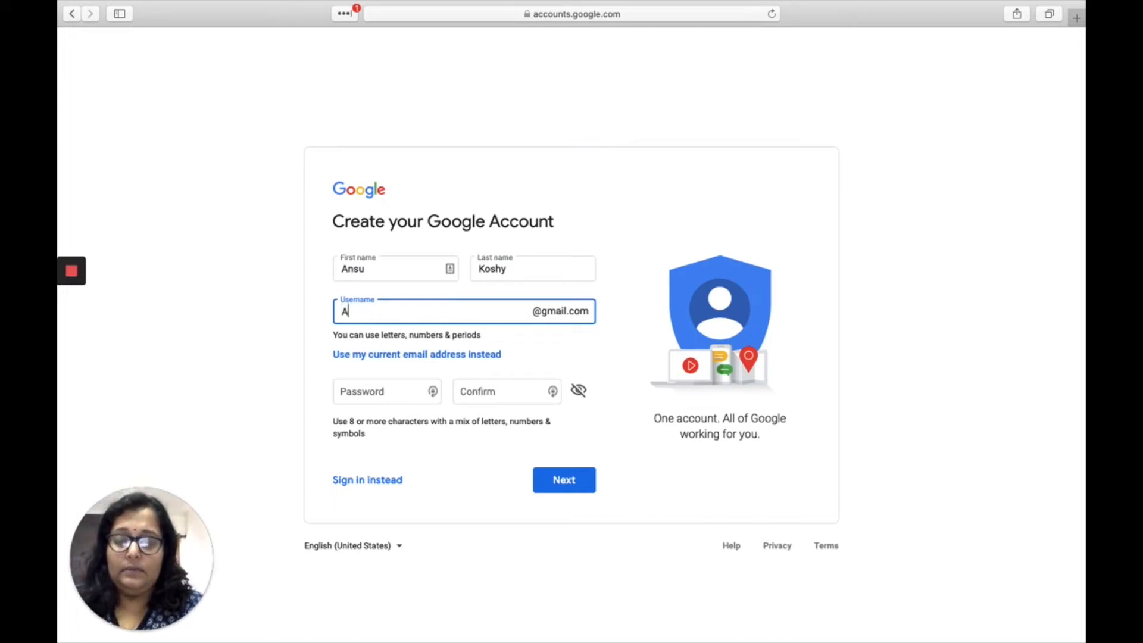
text(nsu)
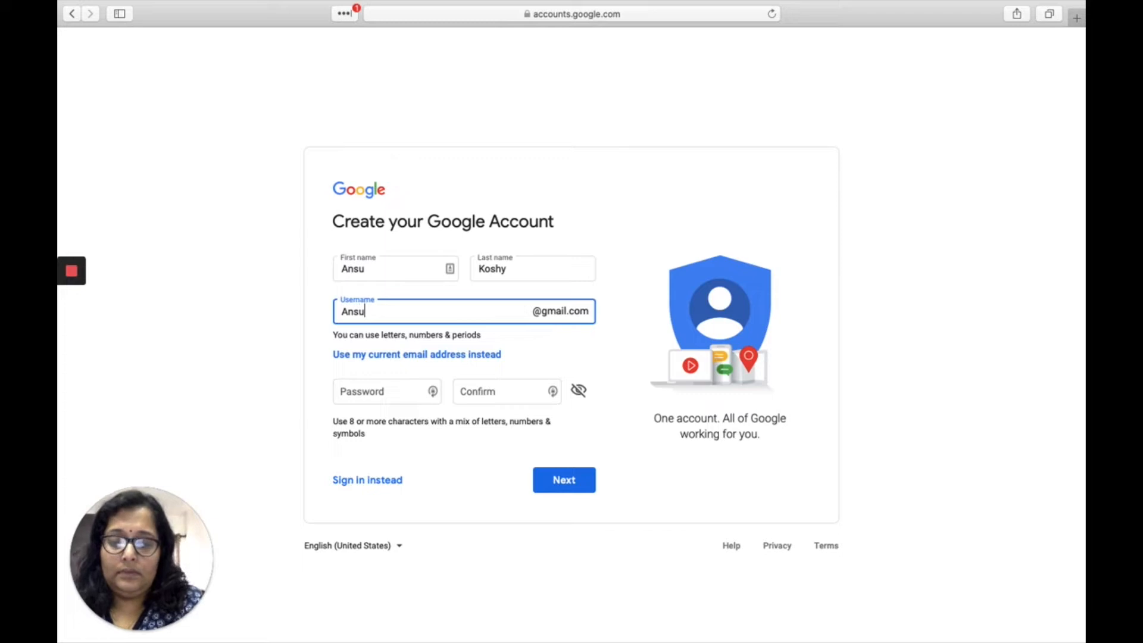
text(g)
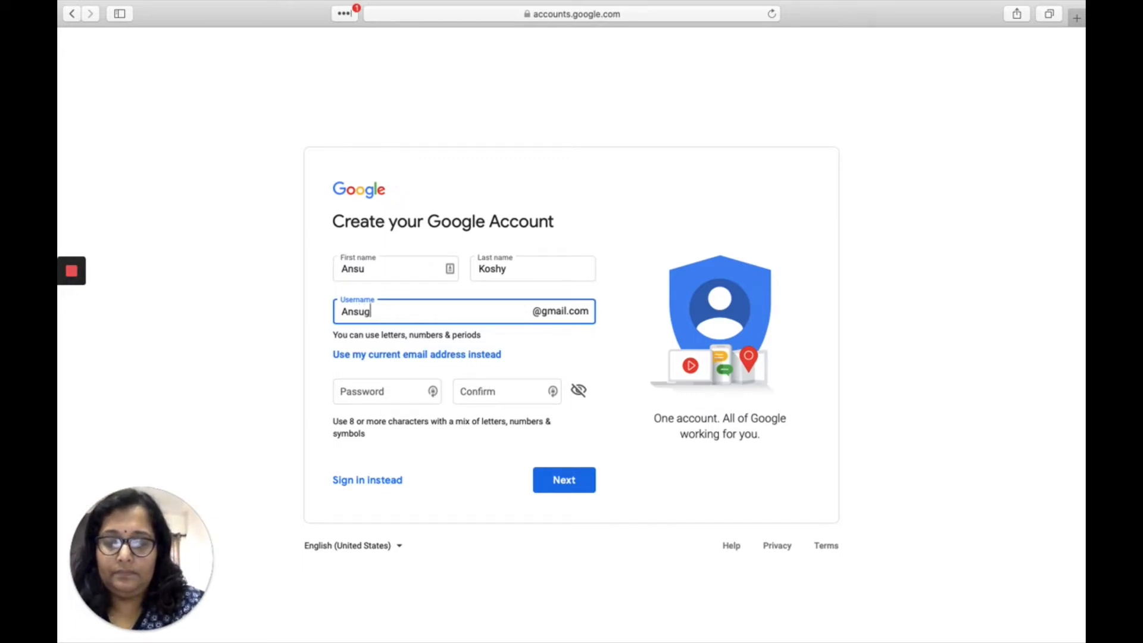
text(cc)
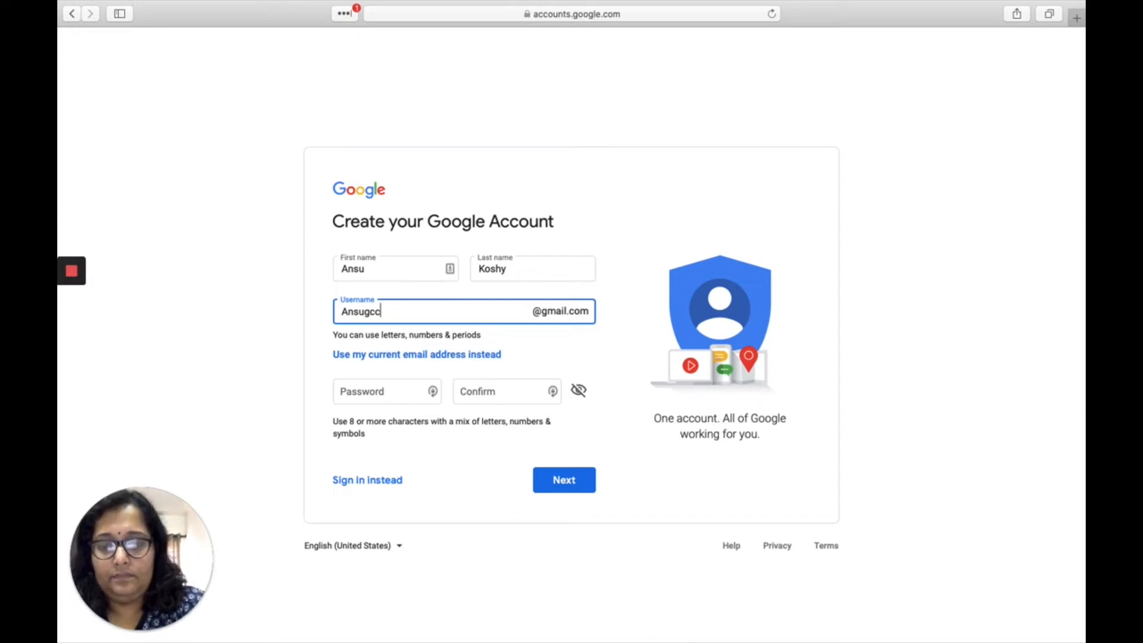
text(20)
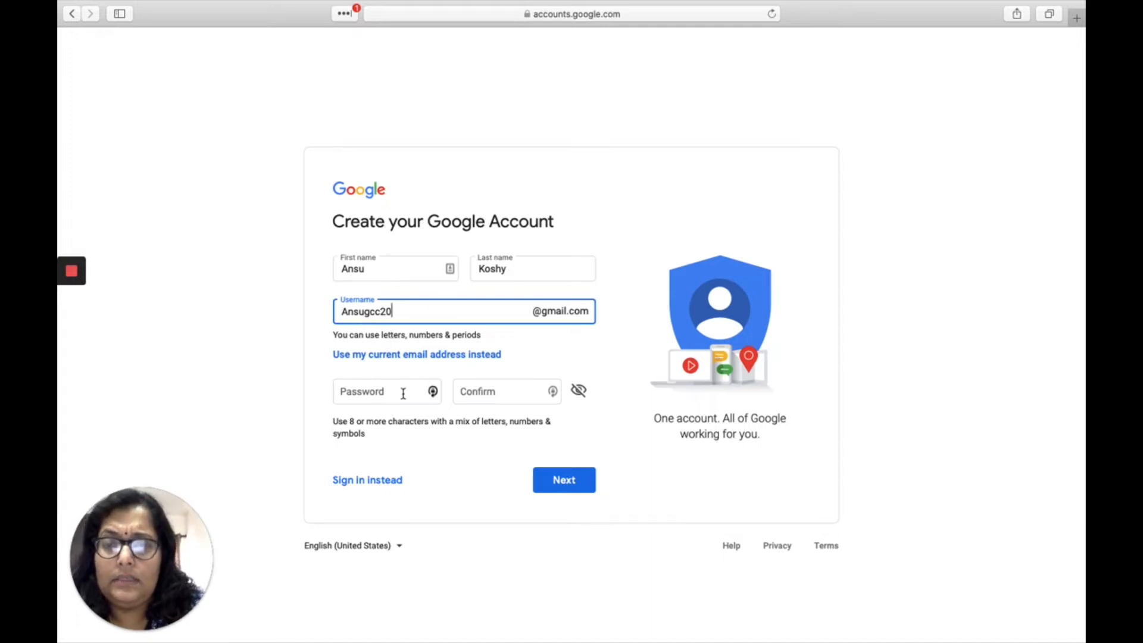
Decline Safari's suggested password, enter and confirm your own password, and continue
click(370, 393)
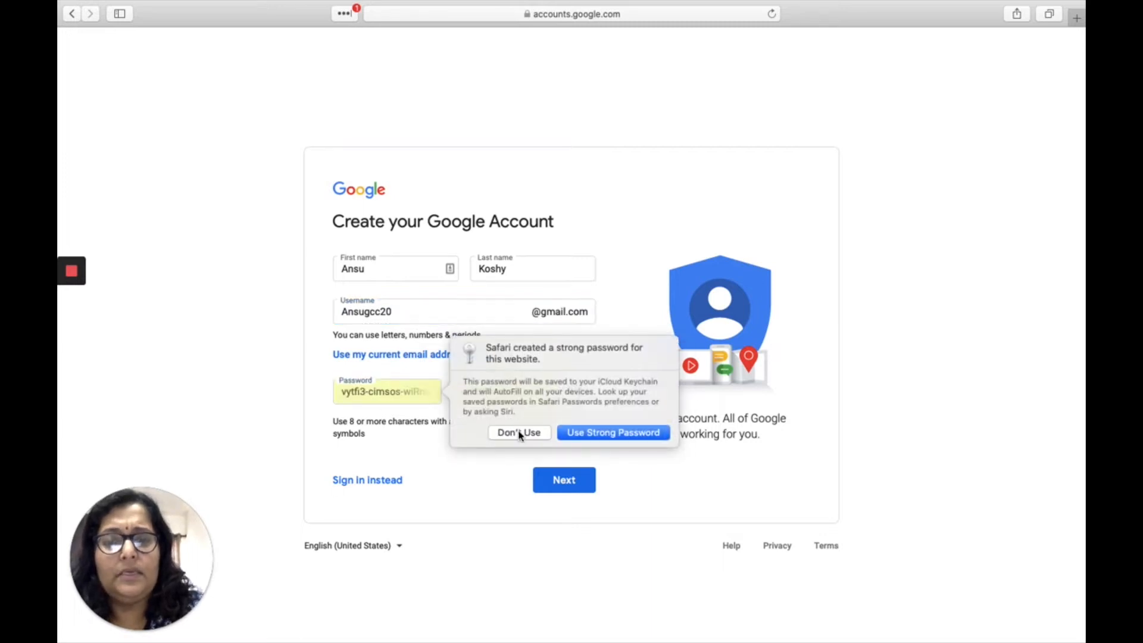
click(518, 433)
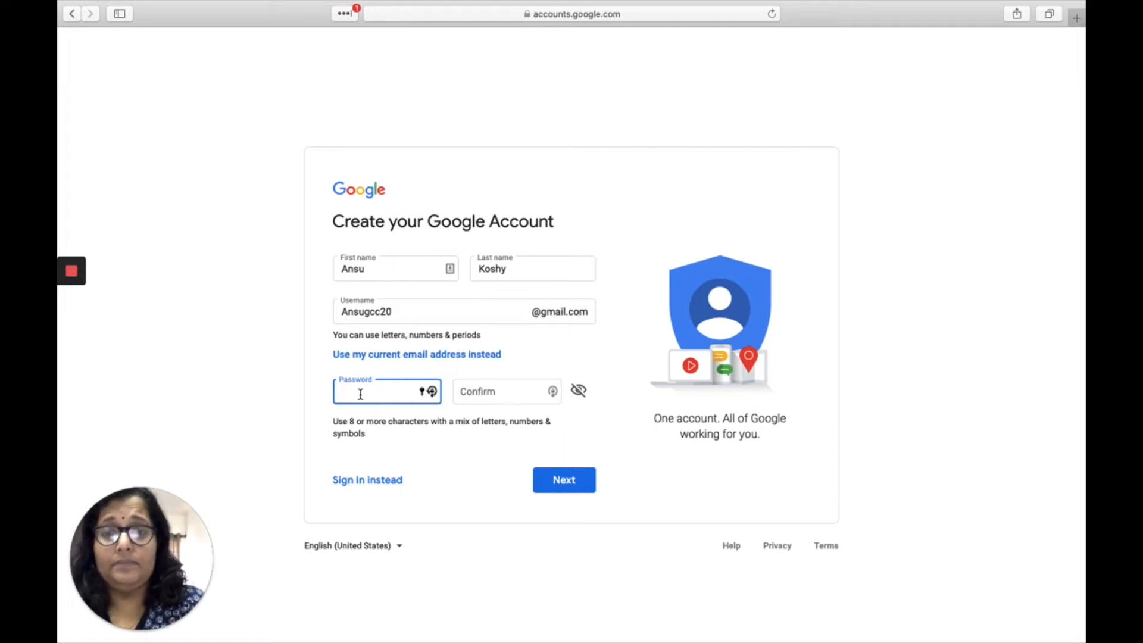
text(a)
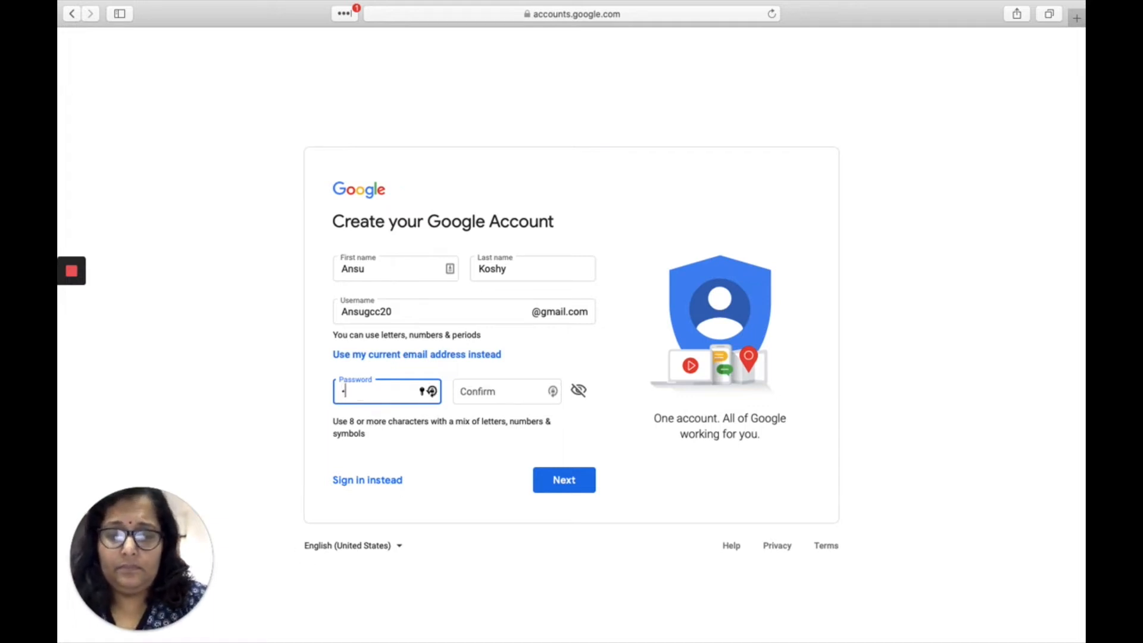
text(aaaaaa)
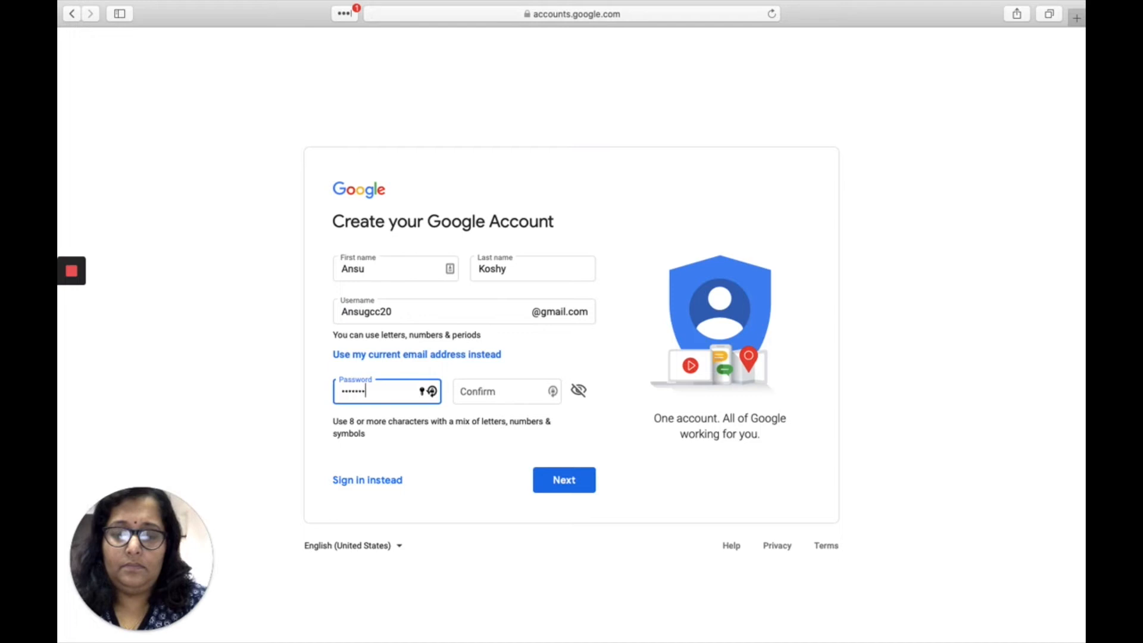
text(aaaa)
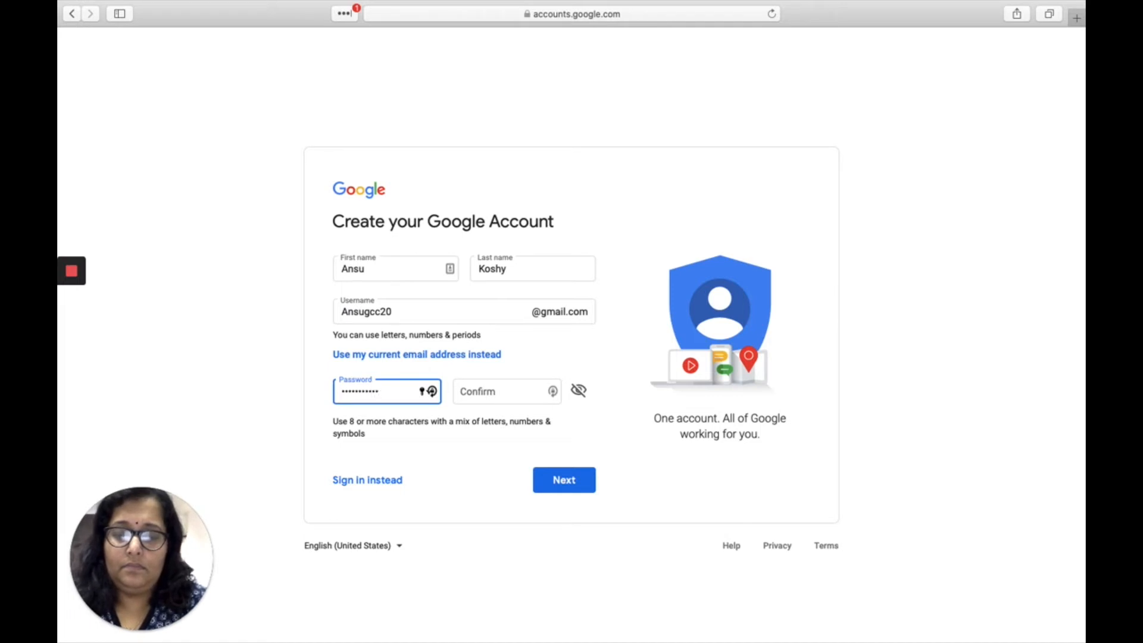
text(a)
click(474, 393)
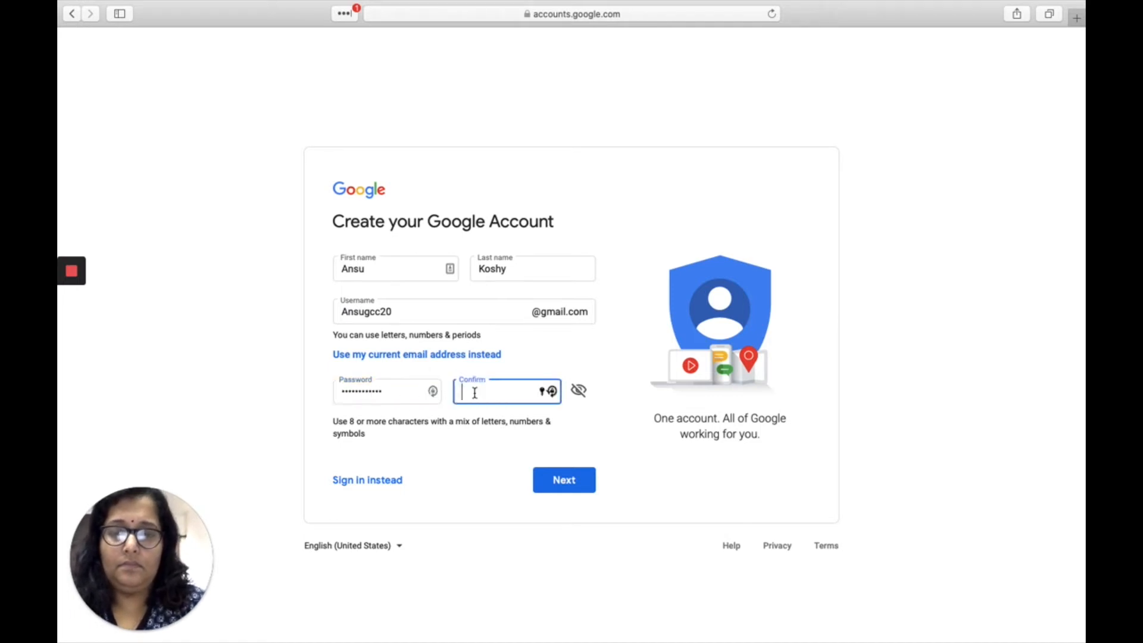
text(aaaa)
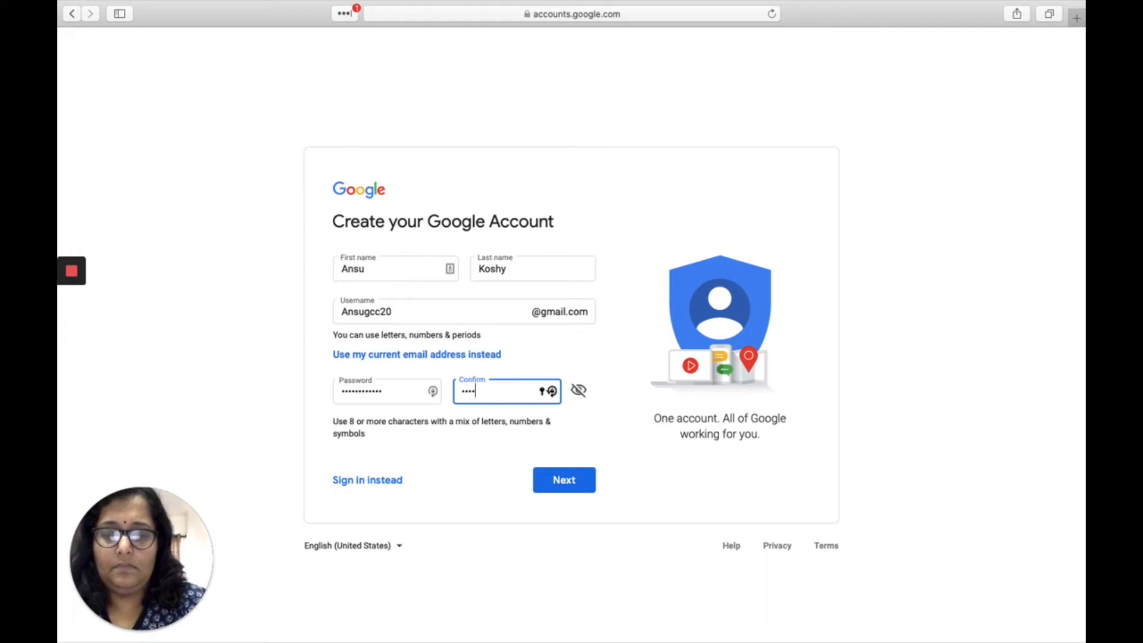
text(aaaaaaa)
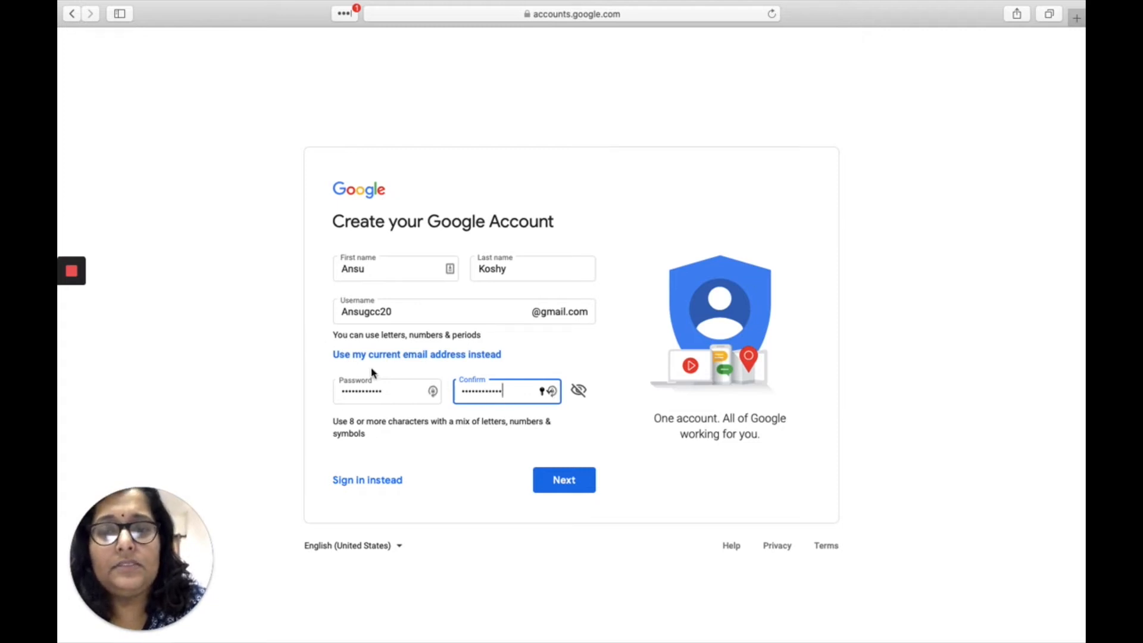
click(564, 482)
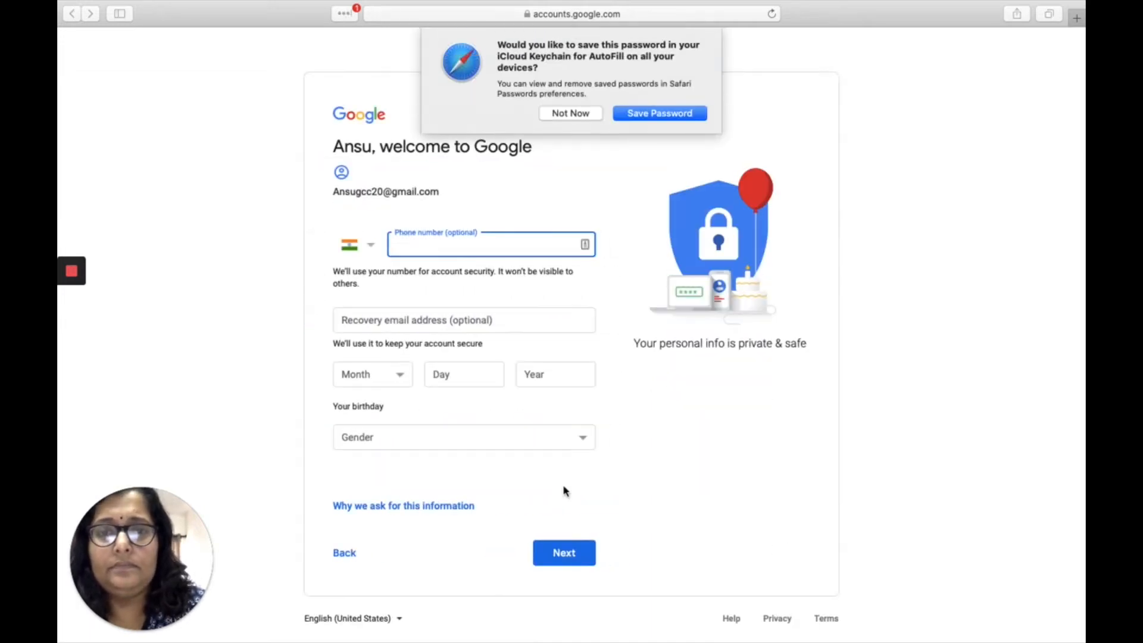
Decline saving the password, then set the birthday to May 12, 1990
click(577, 115)
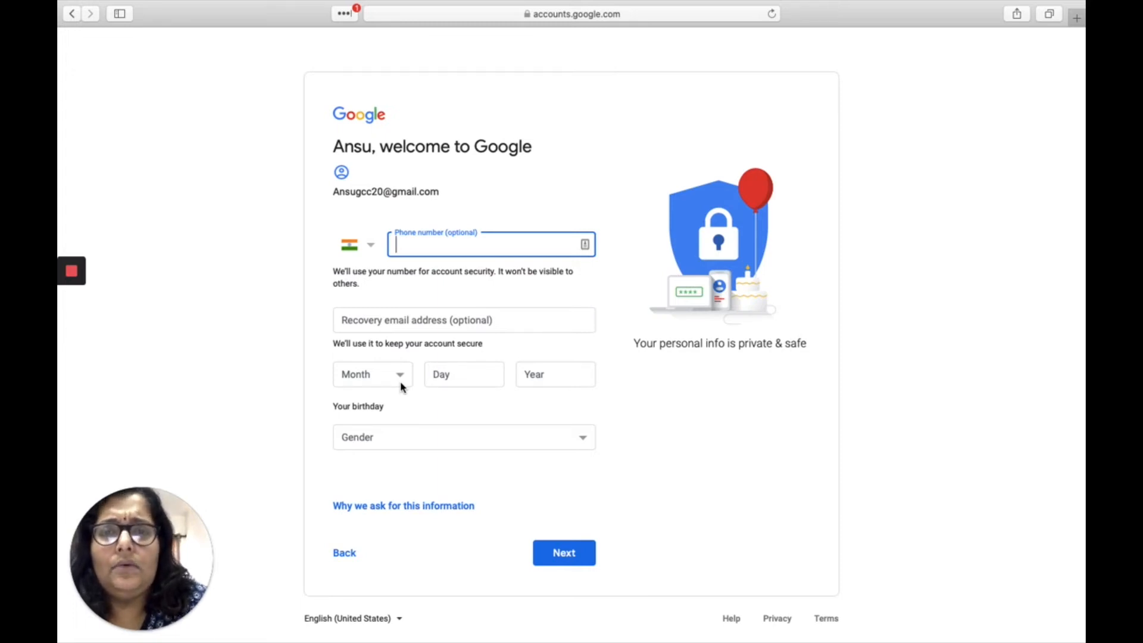
click(401, 386)
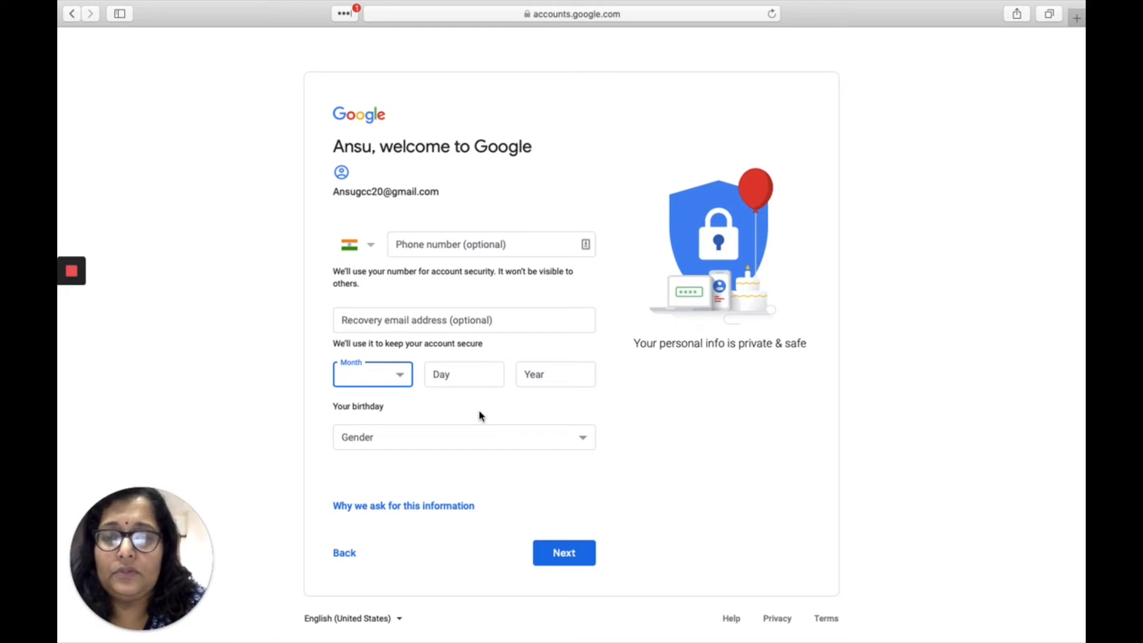
click(382, 375)
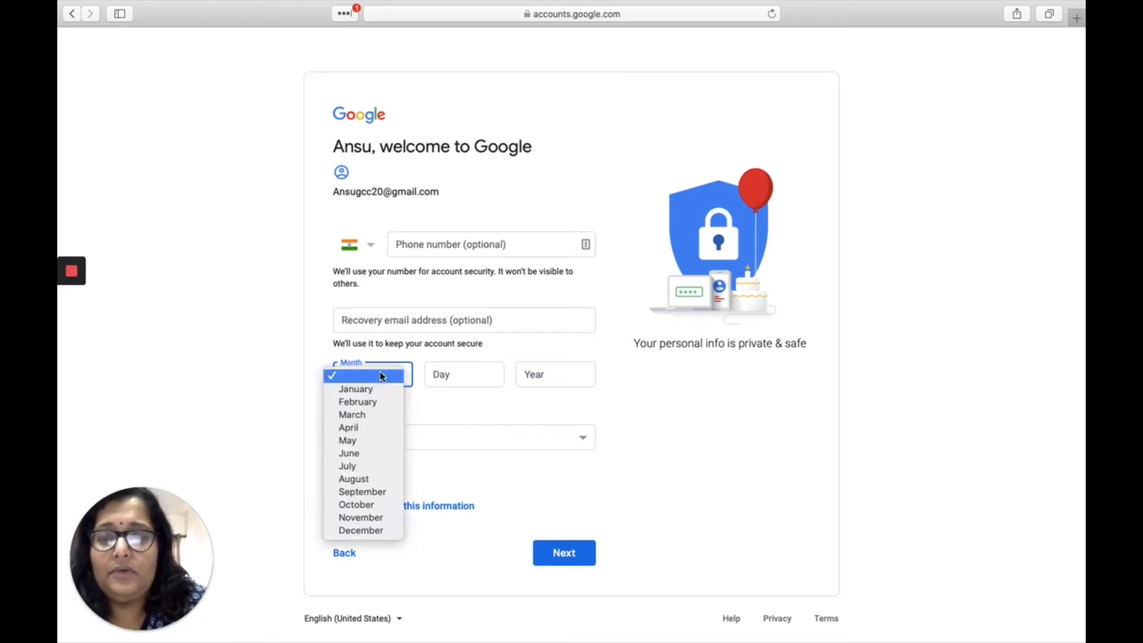
click(363, 445)
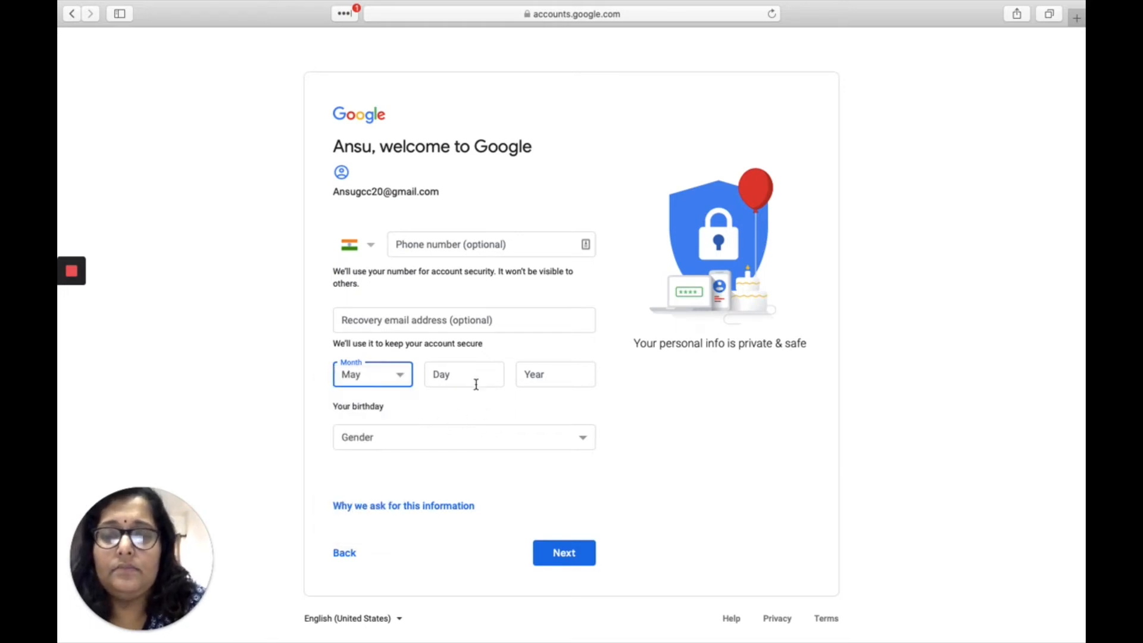
click(474, 382)
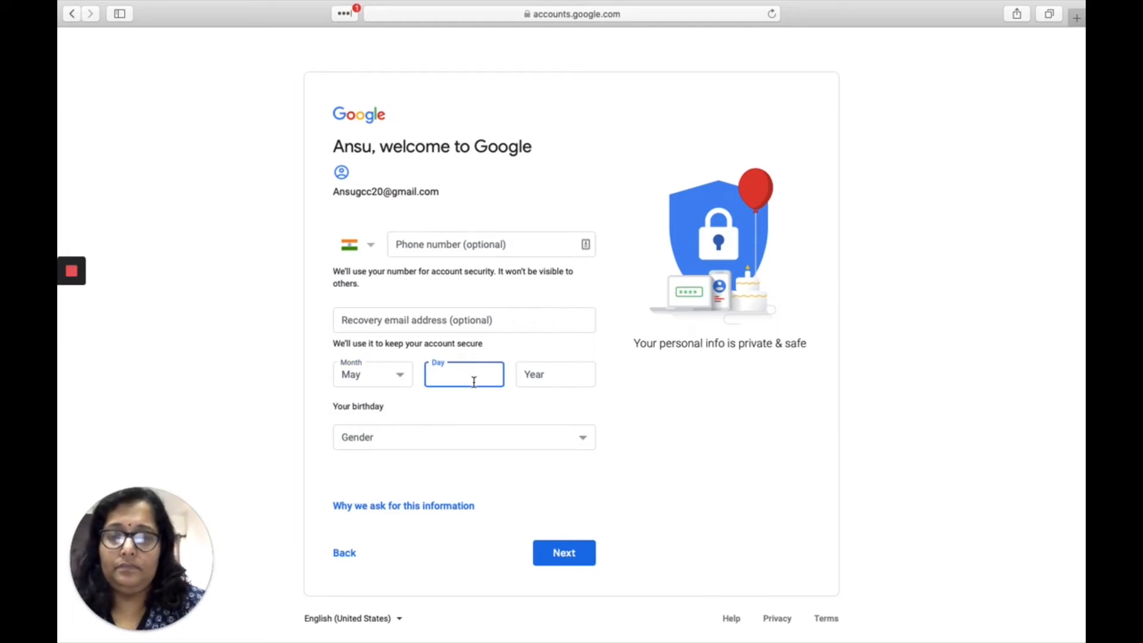
text(12)
click(556, 374)
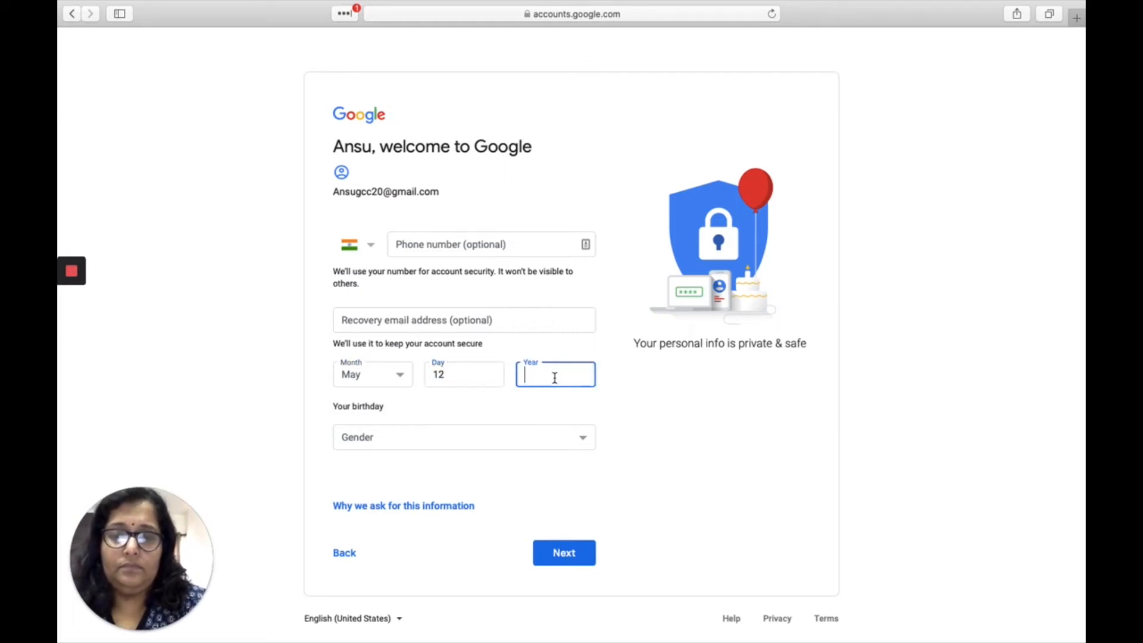
text(19)
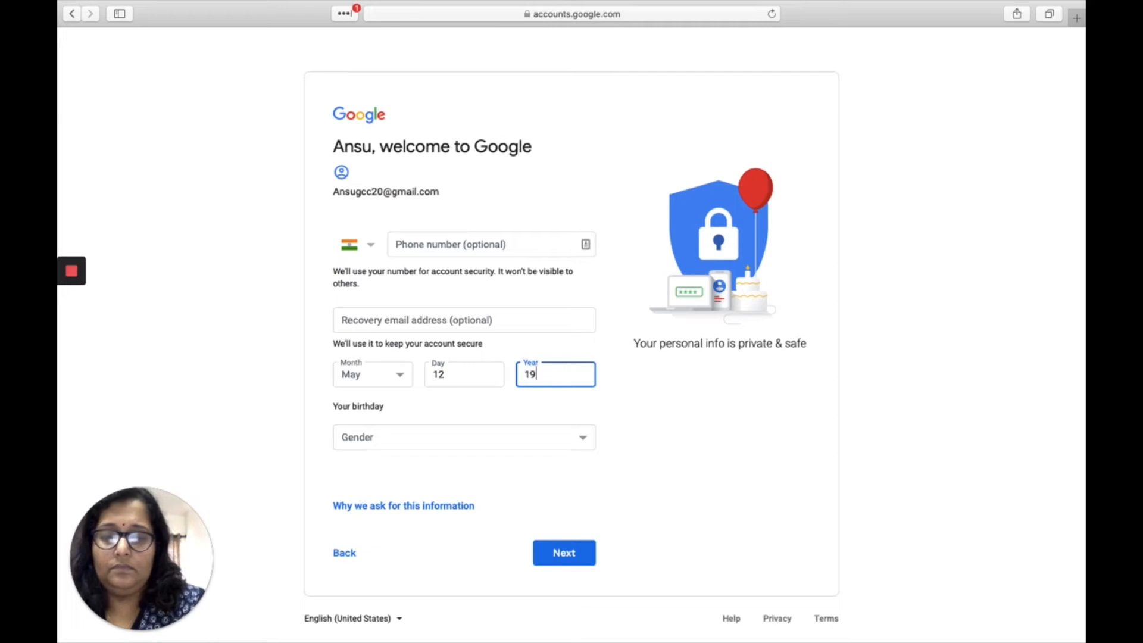
text(90)
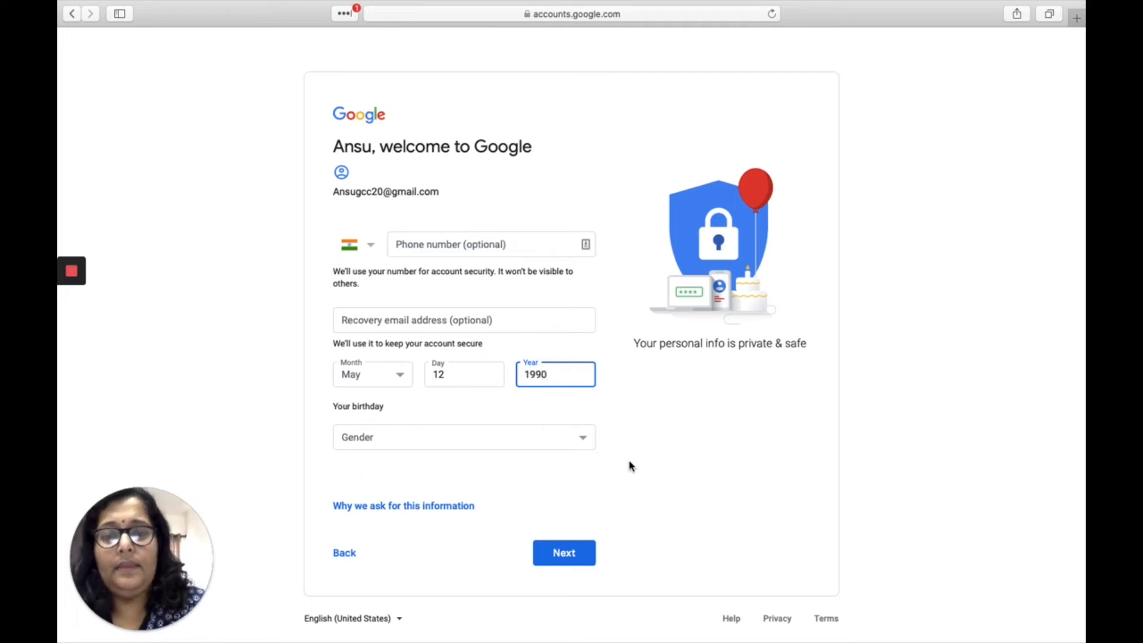
Set gender to Female and continue to the next page
click(586, 446)
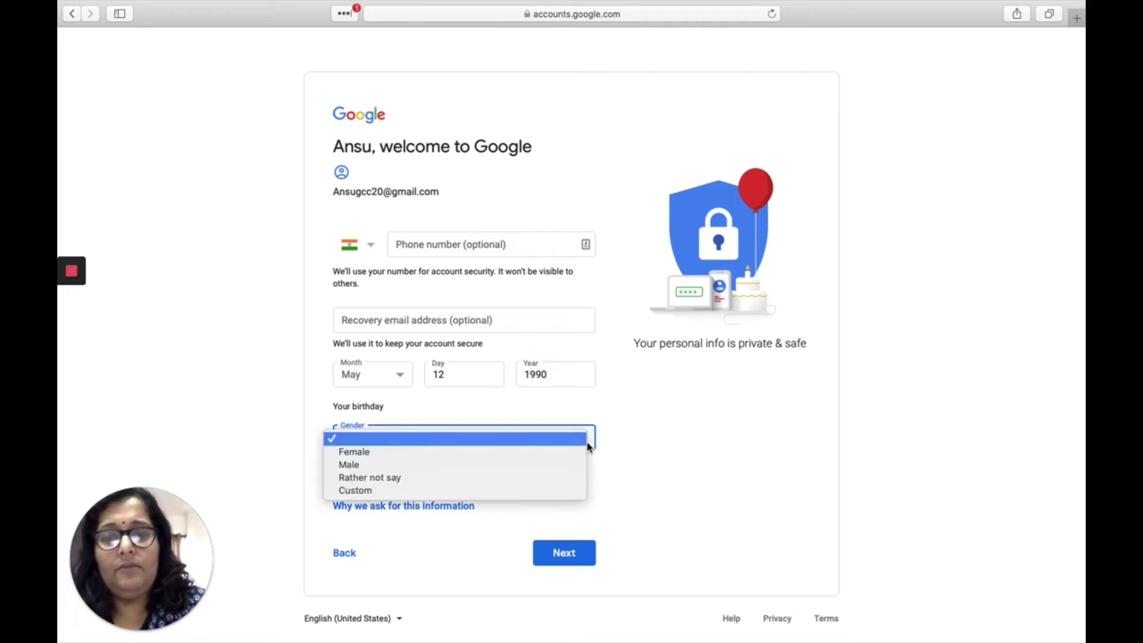
click(354, 453)
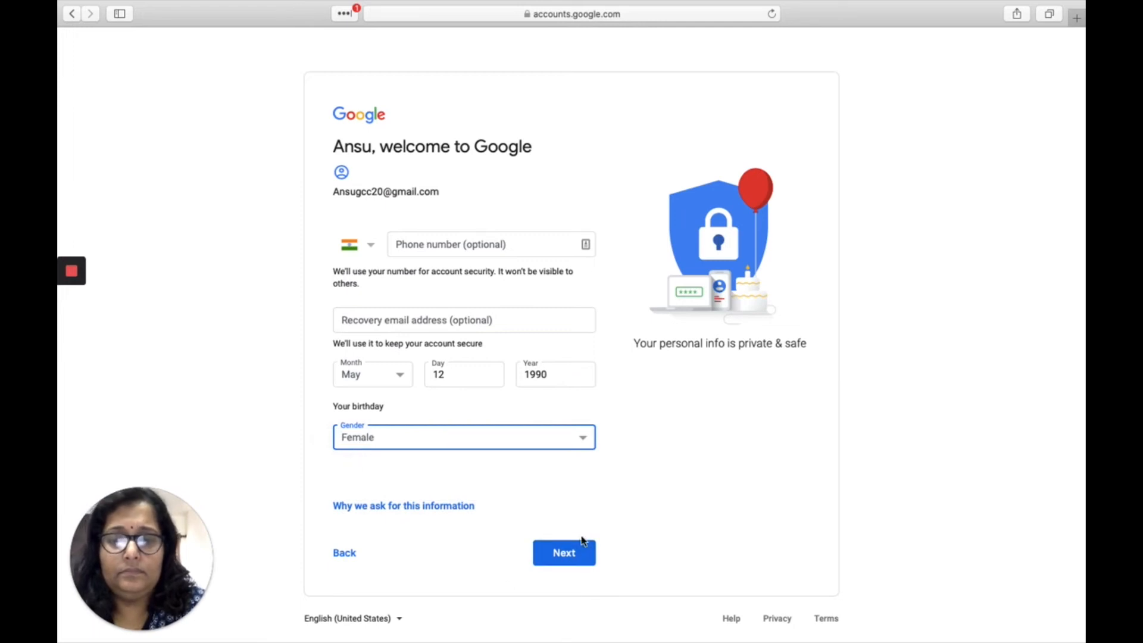
click(579, 565)
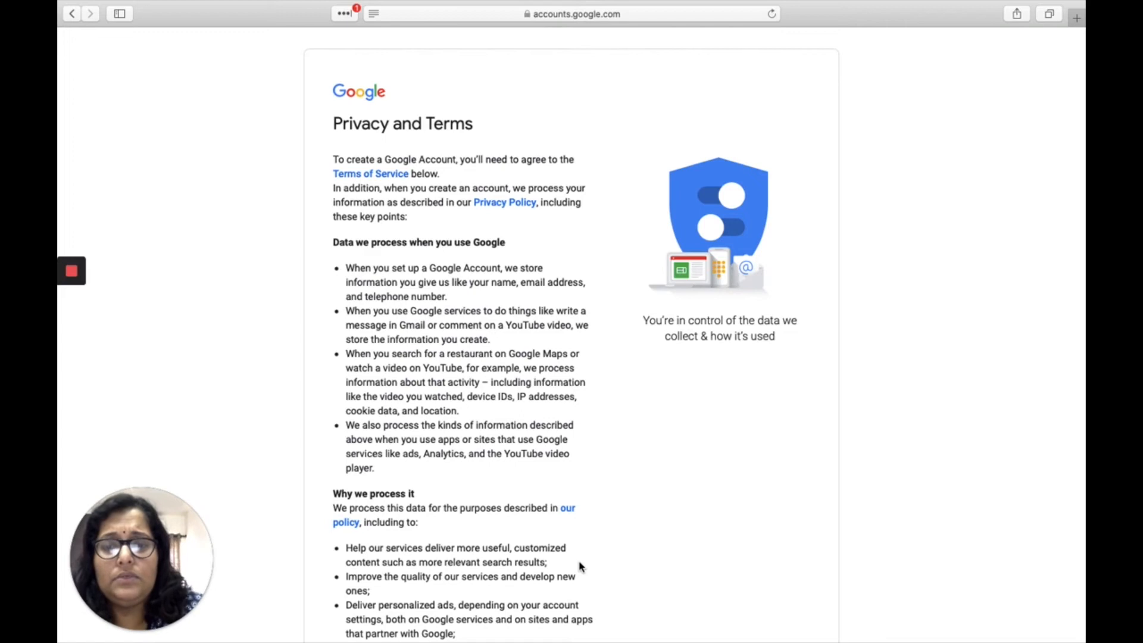
scroll(628, 625, down, 1)
scroll(572, 357, down, 4)
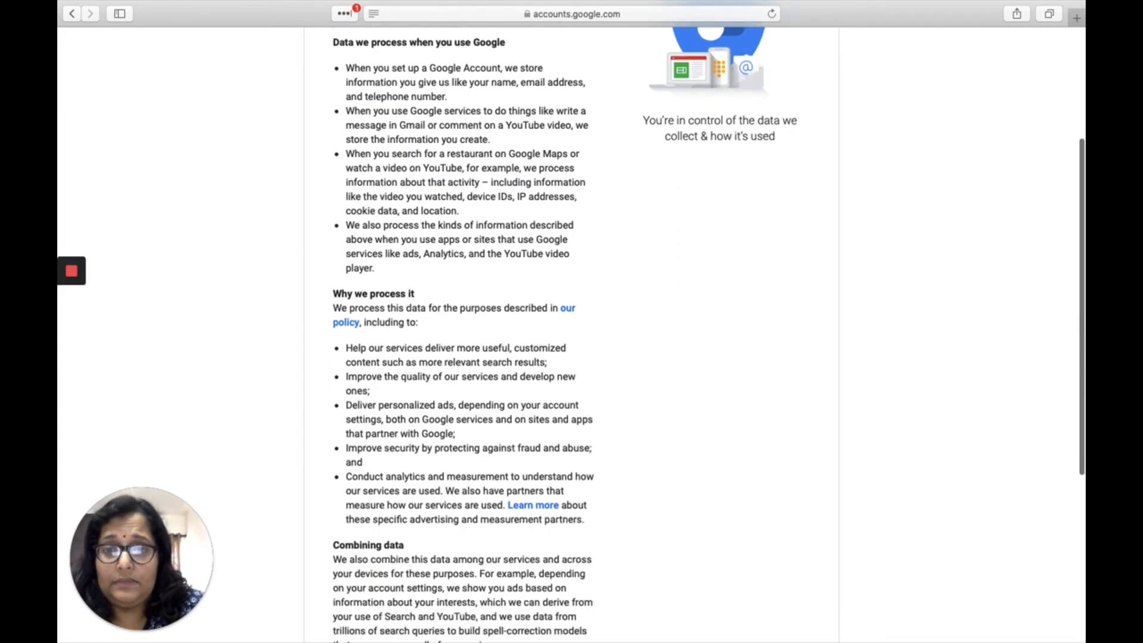
scroll(572, 357, down, 4)
scroll(571, 358, down, 3)
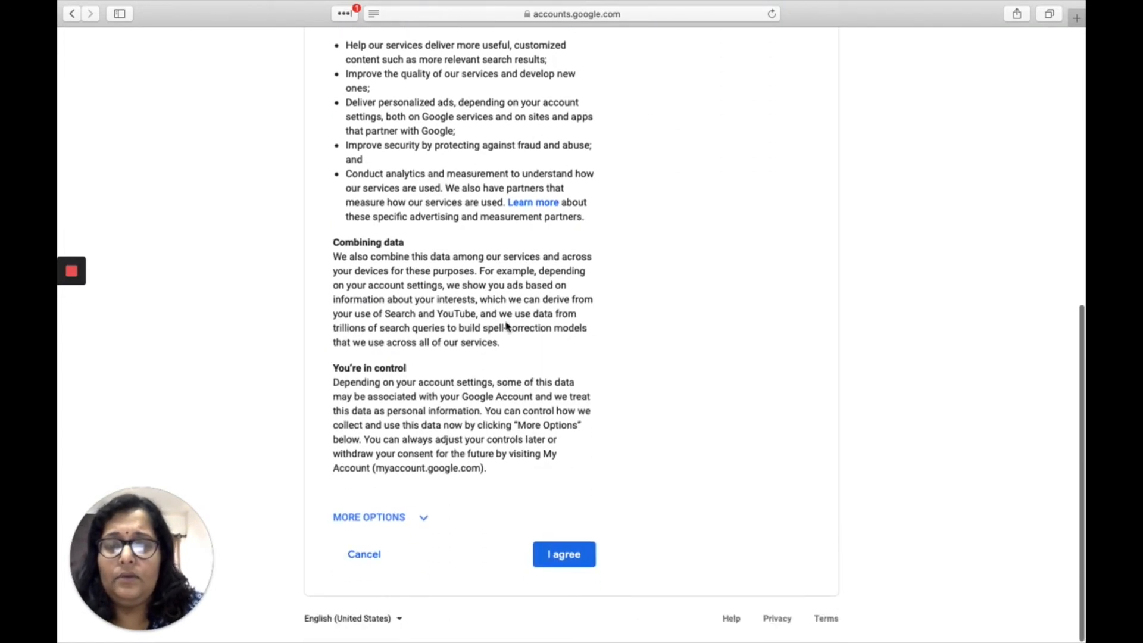
Agree to the Privacy and Terms, creating the account
click(547, 554)
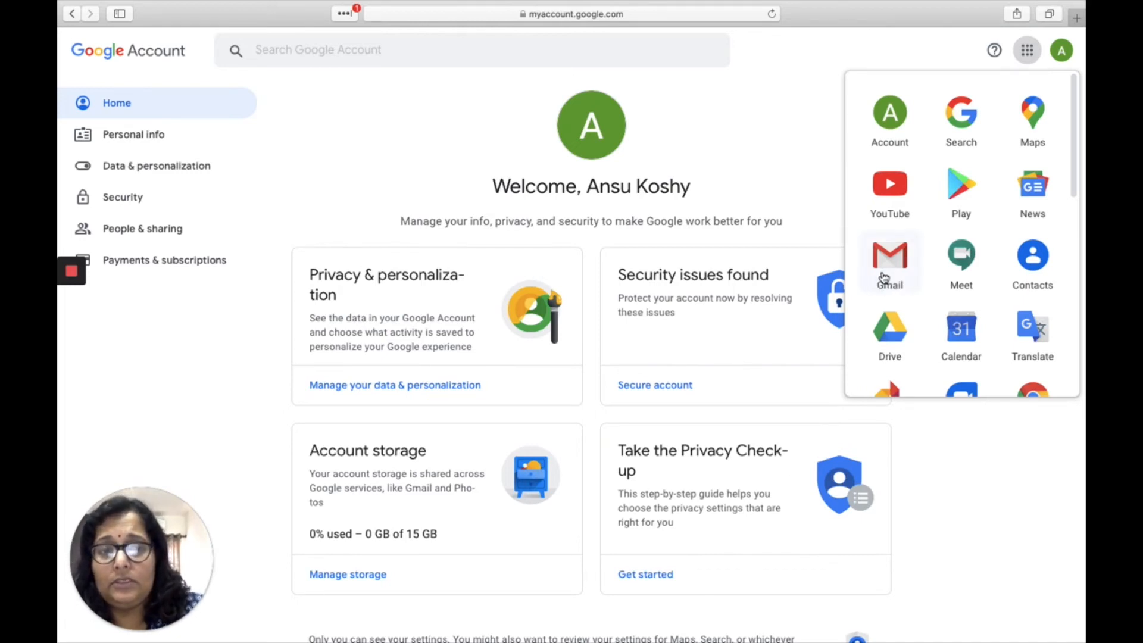
Launch Gmail for the new account from the Google apps grid
click(891, 262)
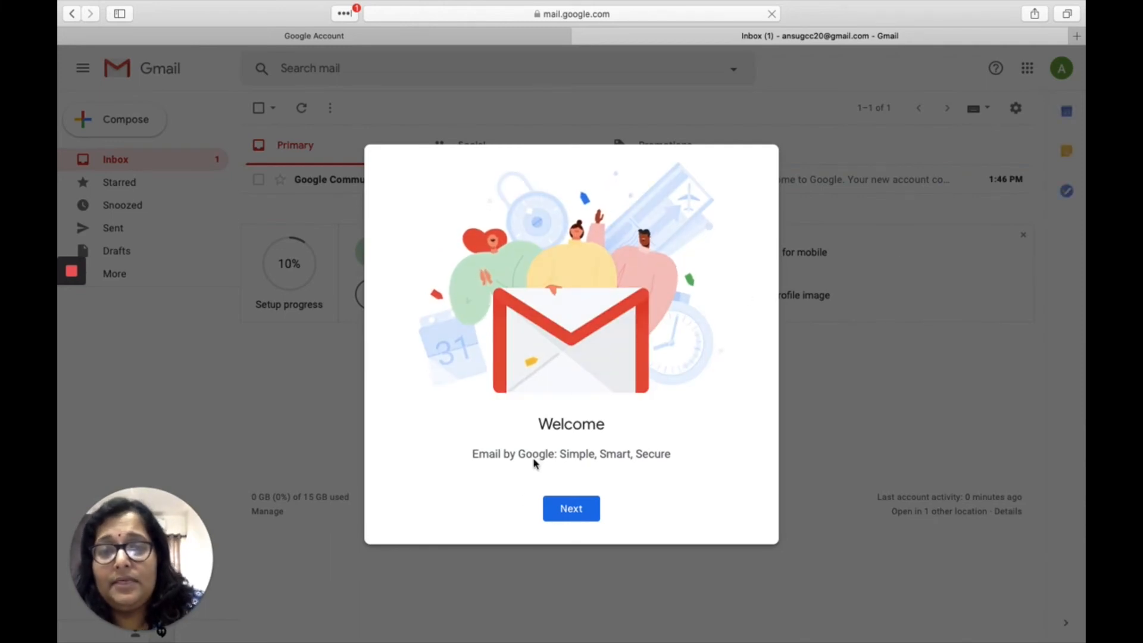
Pass the welcome dialog with the default view, then sign out via the avatar menu
click(571, 508)
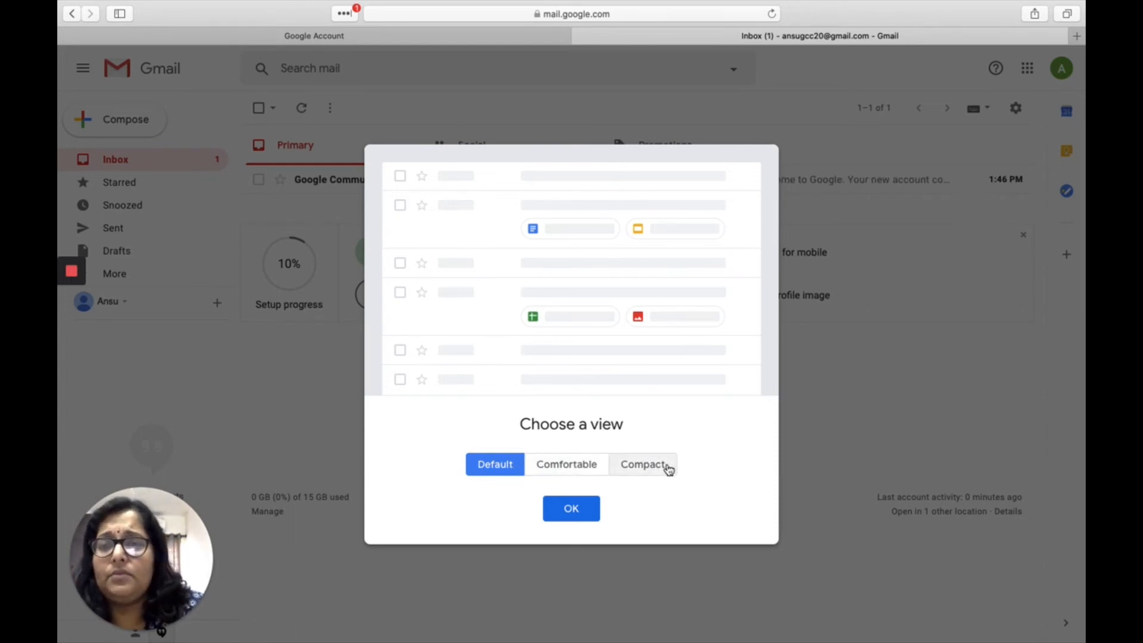
click(584, 510)
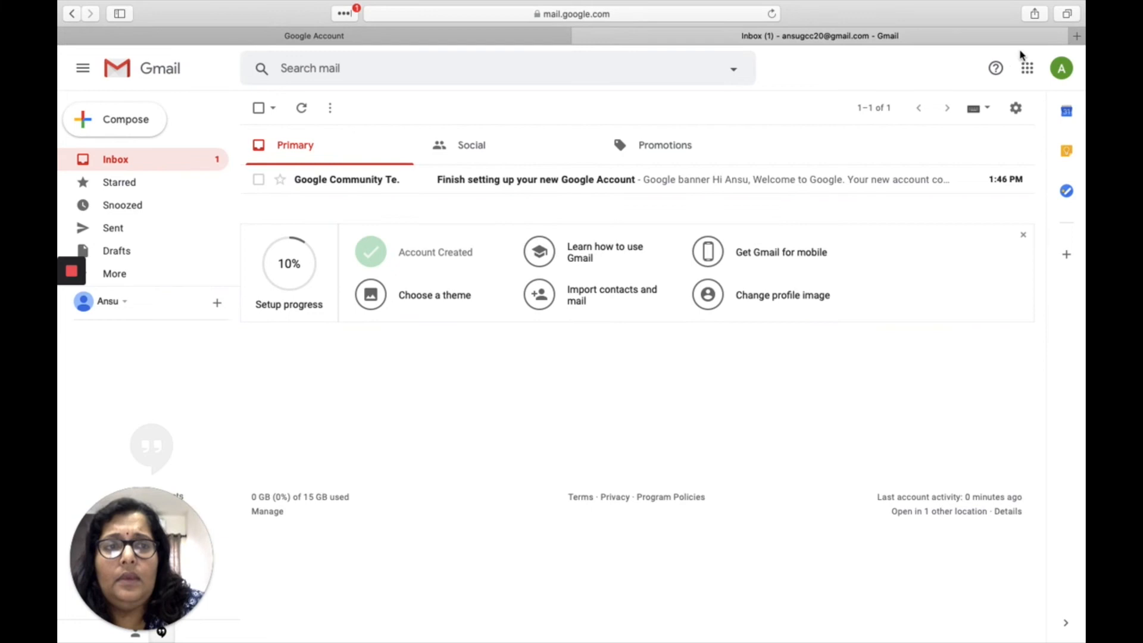
click(1064, 70)
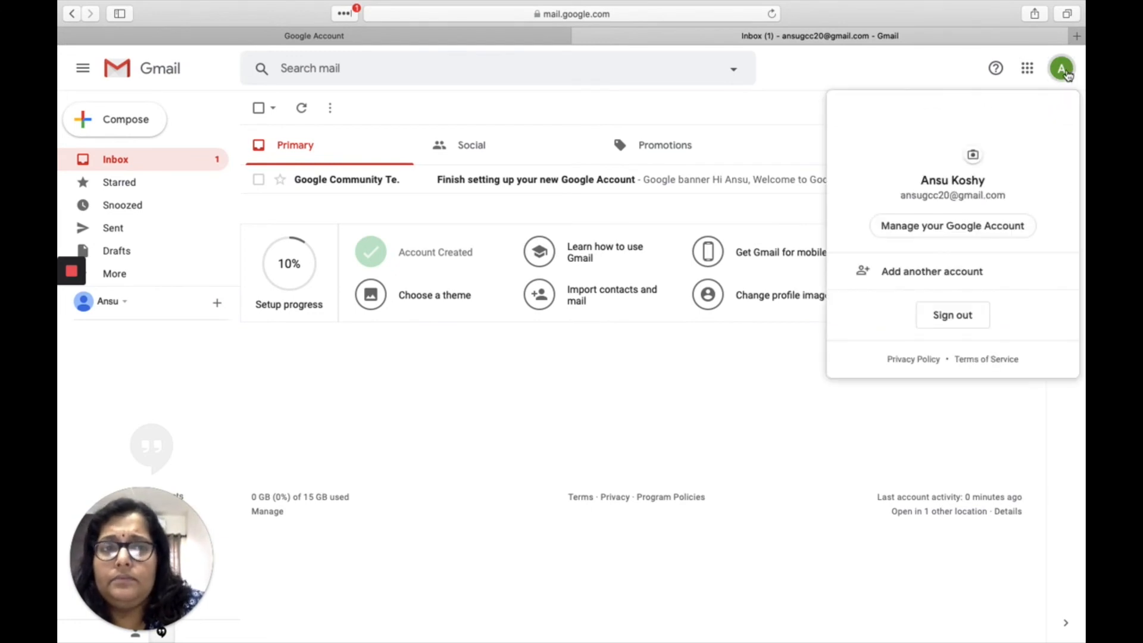
click(960, 317)
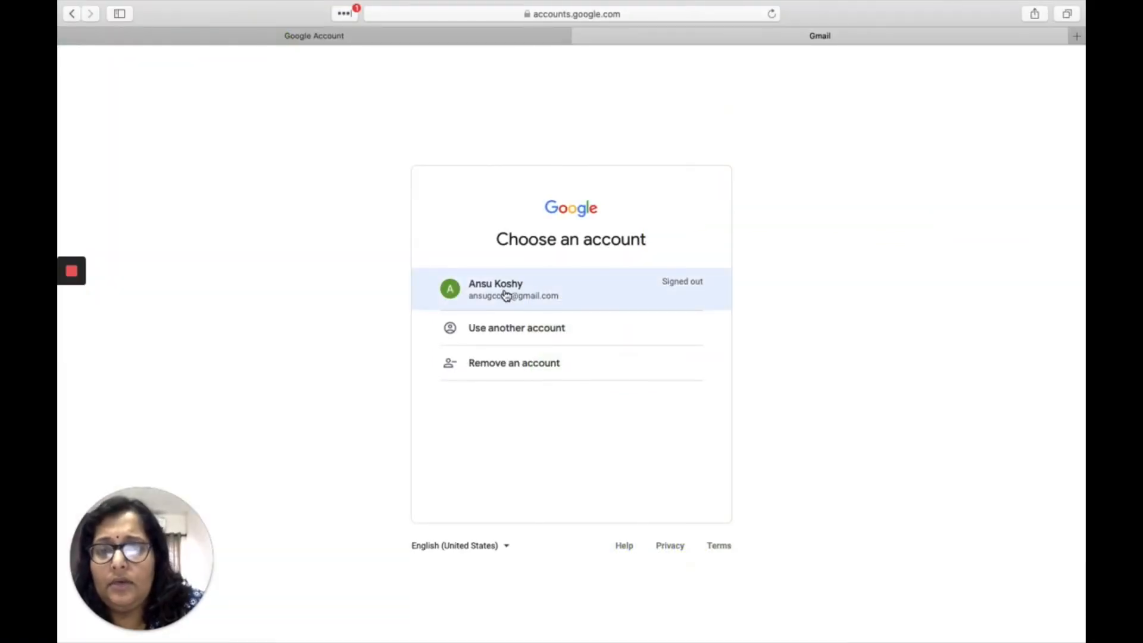
Choose the signed-out account, replace the autofilled password with the real one and sign in
click(505, 296)
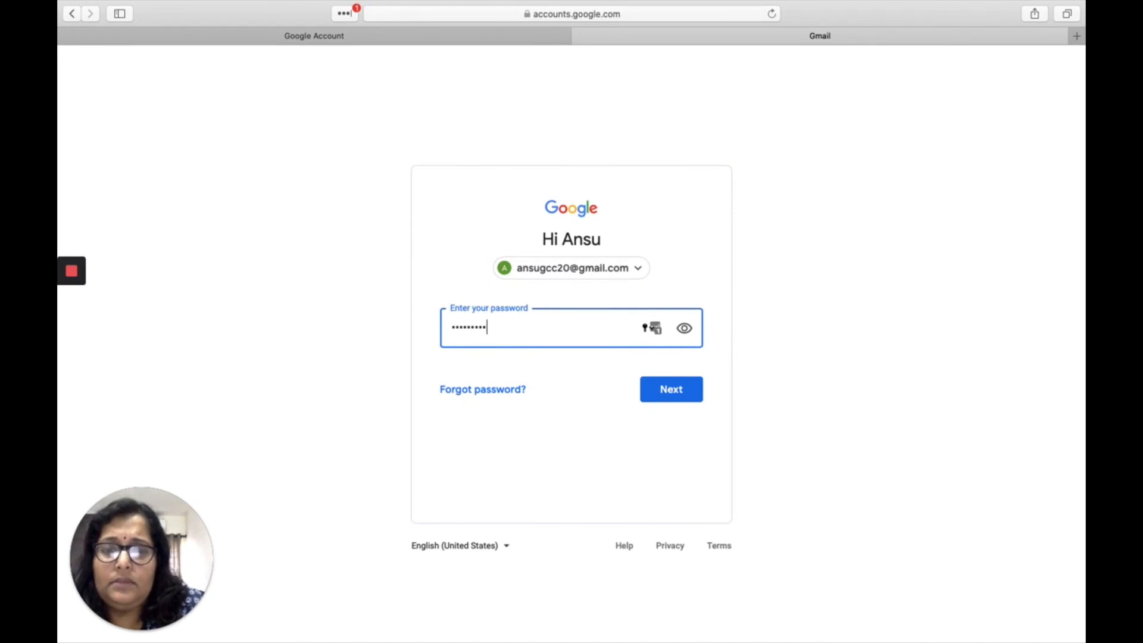
key(BackSpace)
key(BackSpace)
key(BackSpace)
key(BackSpace)
key(BackSpace)
key(BackSpace)
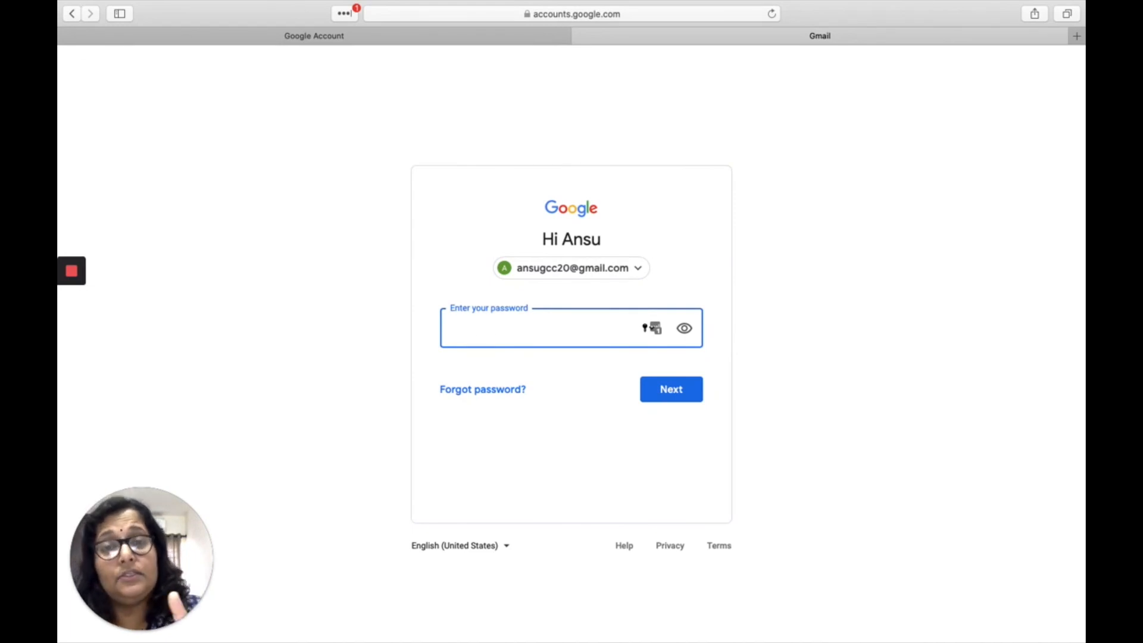
text(a)
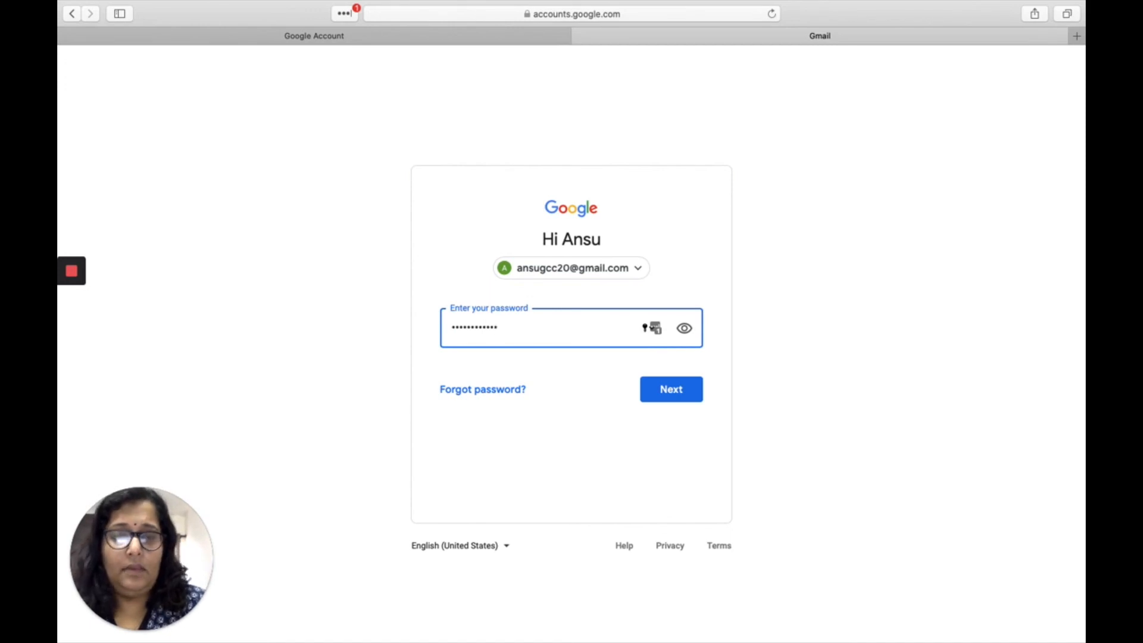
key(Return)
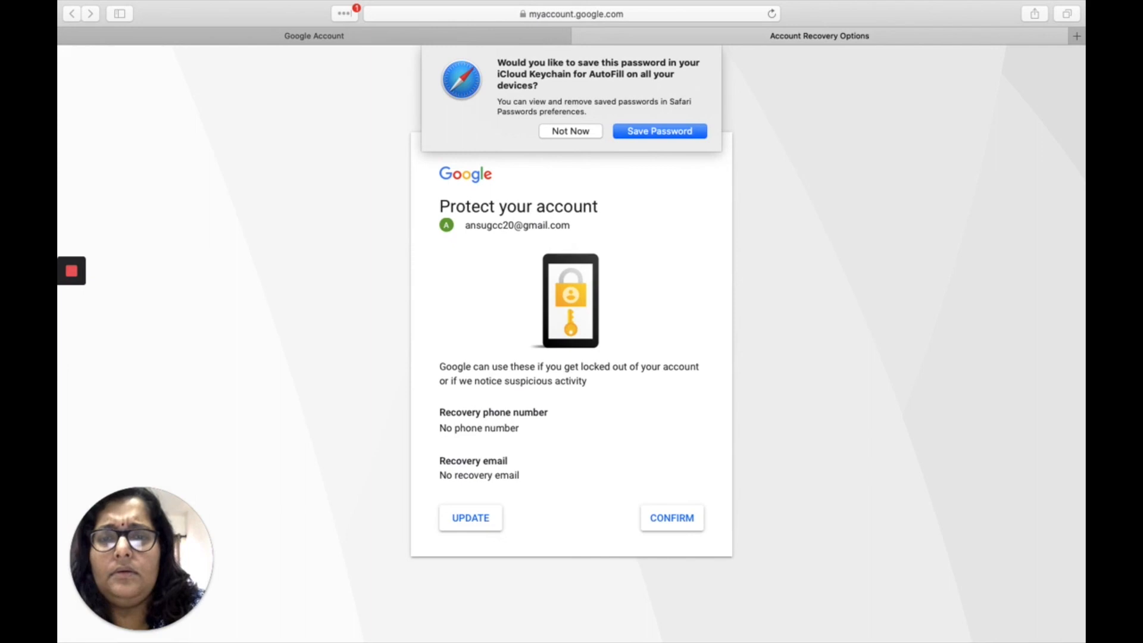
Choose Not Now on saving the password and confirm the recovery settings unchanged
click(571, 132)
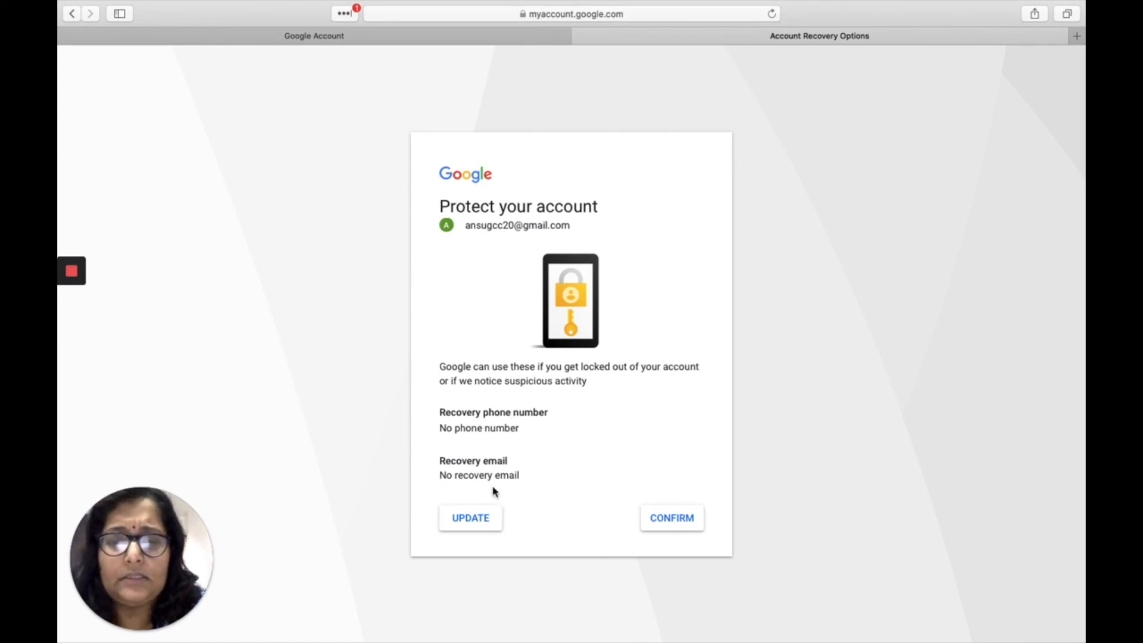
click(668, 526)
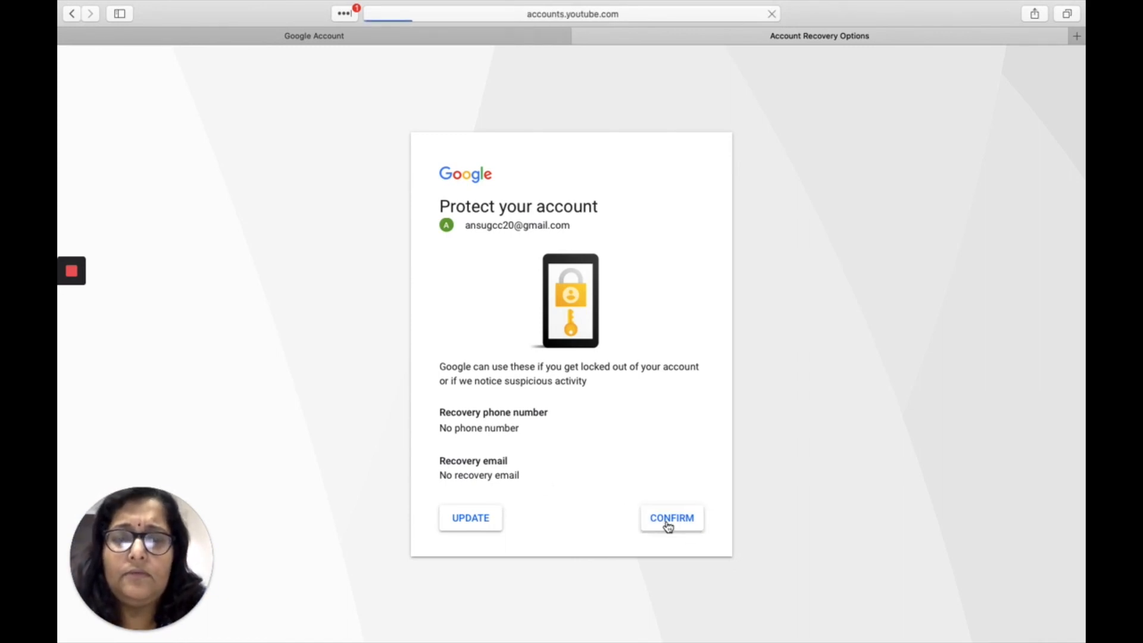